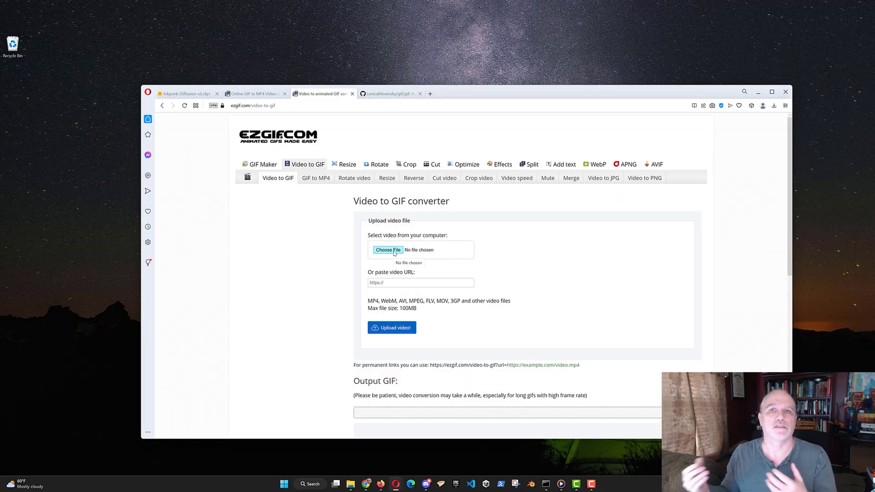
- Upload the webcam .mov clip to ezgif's Video to GIF converter and preview it
click(395, 253)
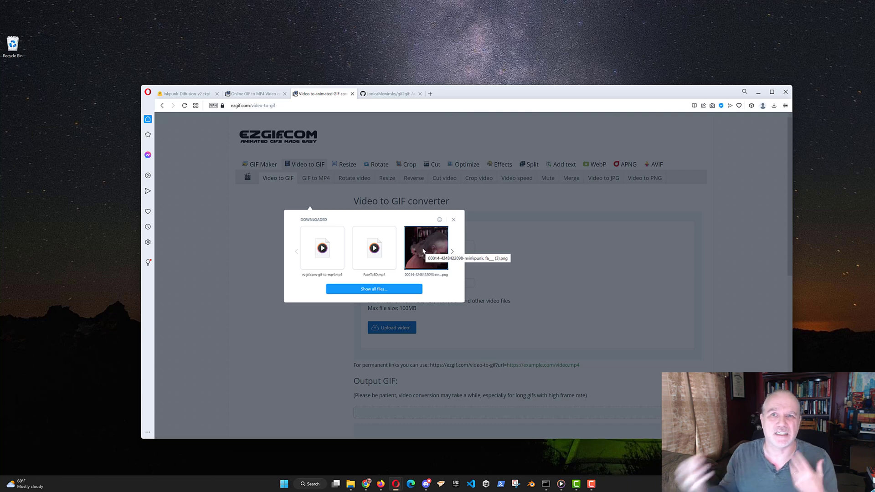
click(709, 209)
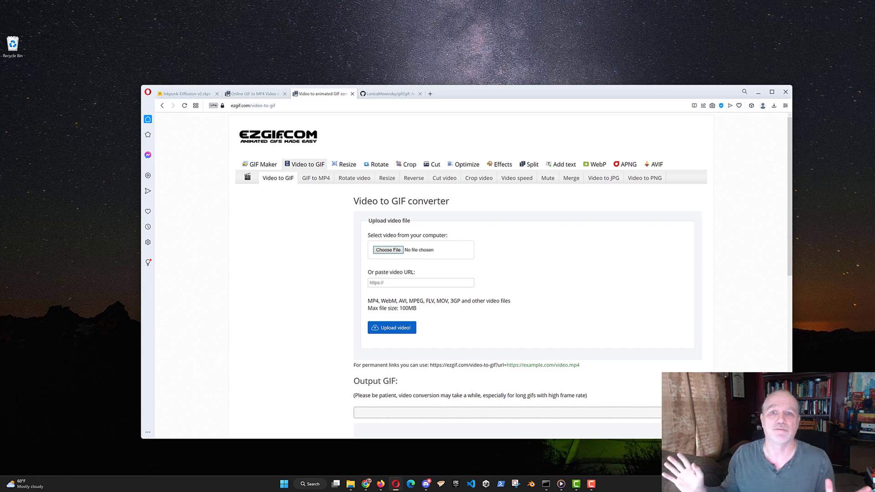
drag(729, 387, 413, 251)
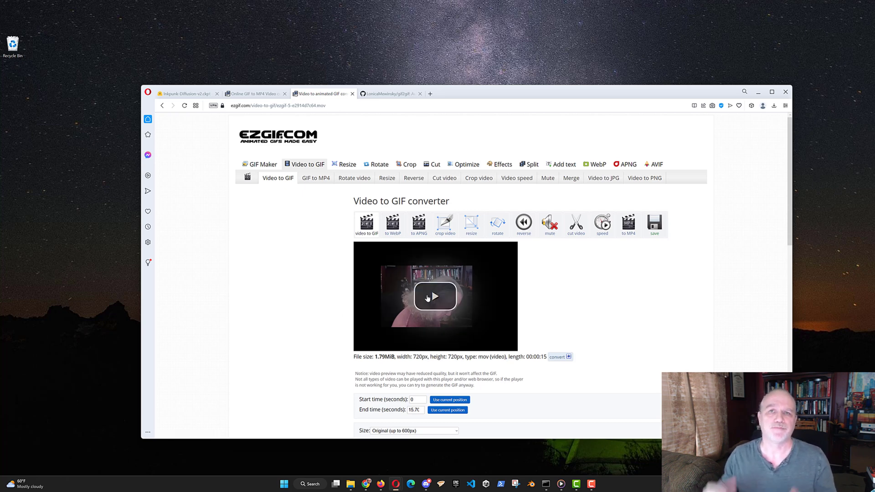
click(428, 299)
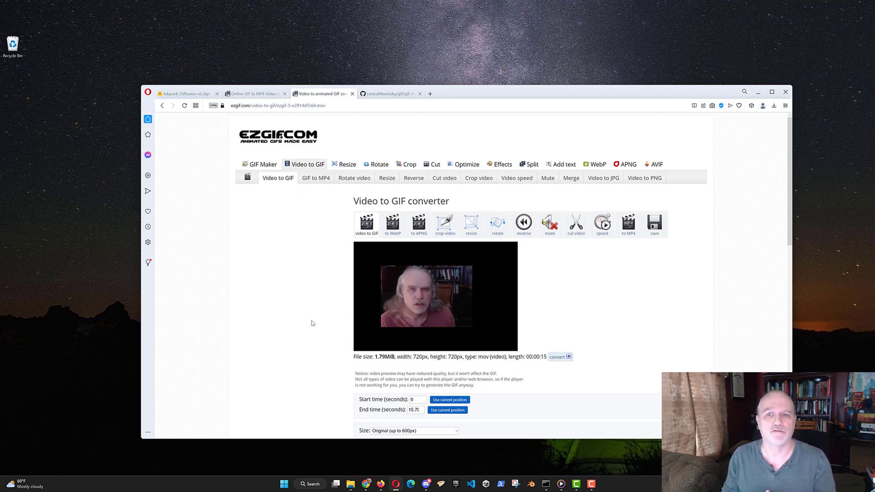
- Set the GIF frame rate to 12 (max 25 seconds)
scroll(317, 320, down, 2)
scroll(317, 321, down, 2)
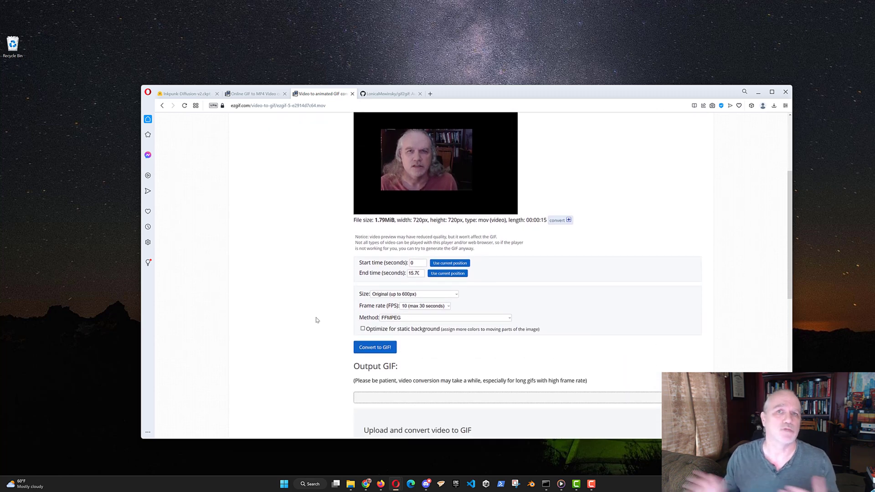
click(446, 307)
click(437, 339)
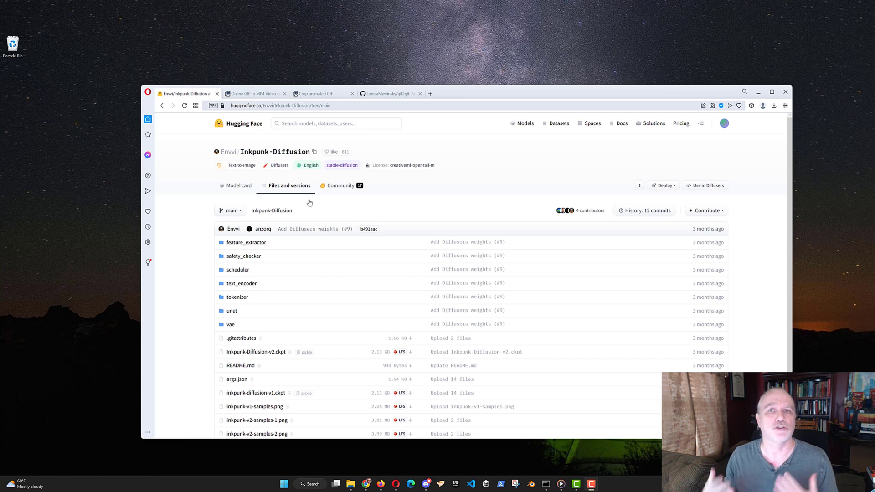
- Open the Inkpunk-Diffusion-v2.ckpt file page from the repository's file list
right_click(243, 354)
click(241, 354)
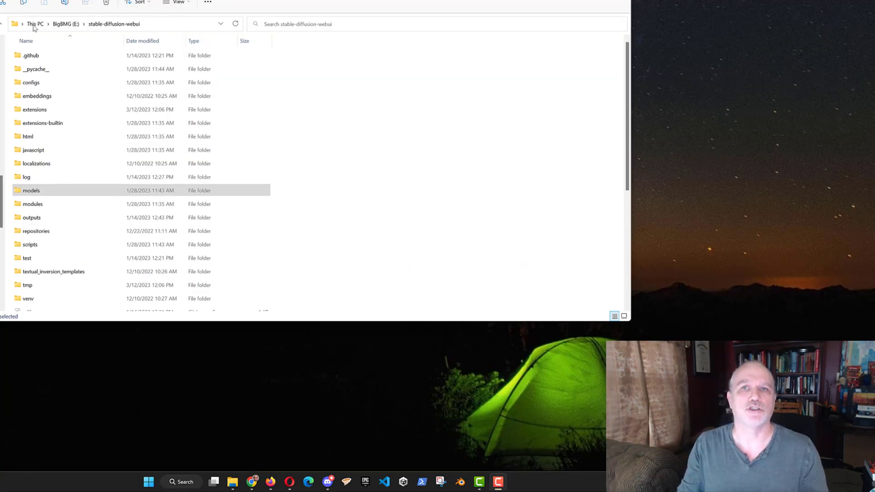
- Navigate into stable-diffusion-webui's models folder and its Stable-diffusion checkpoint folder
click(32, 192)
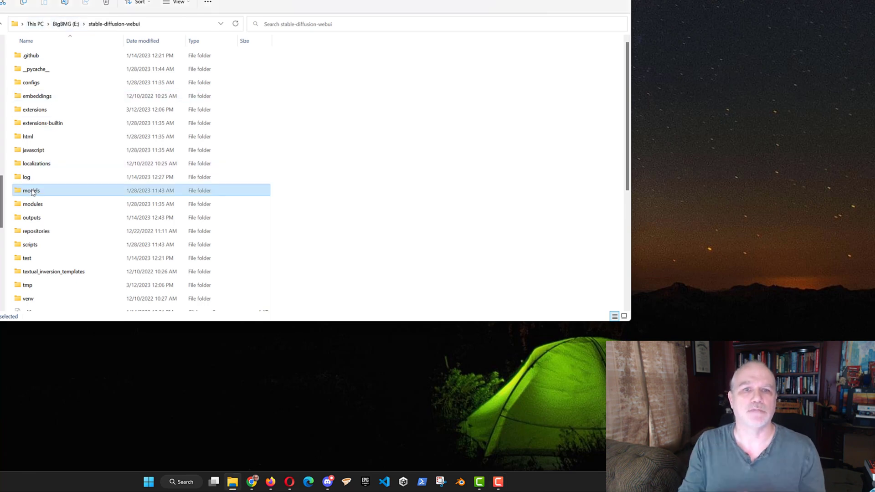
double_click(32, 191)
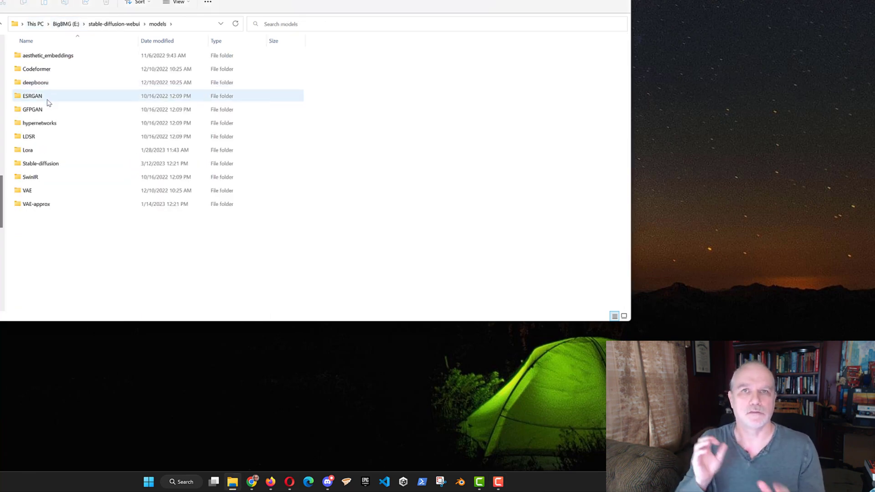
double_click(47, 165)
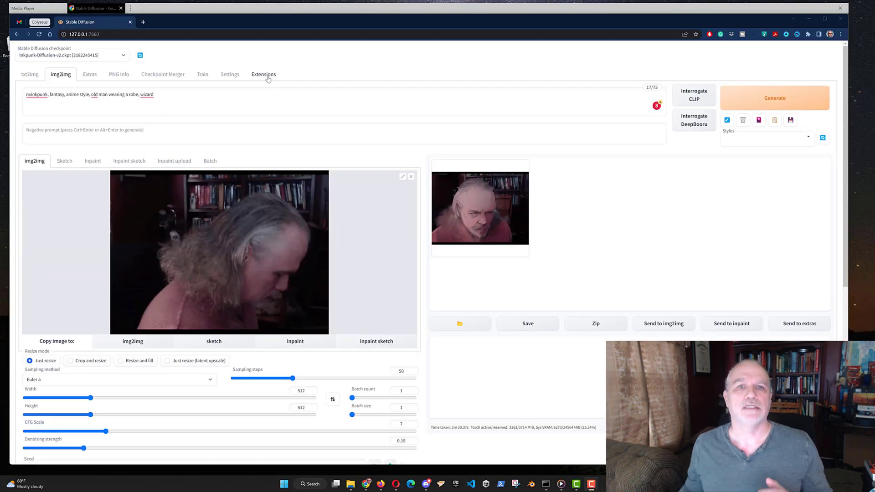
click(264, 75)
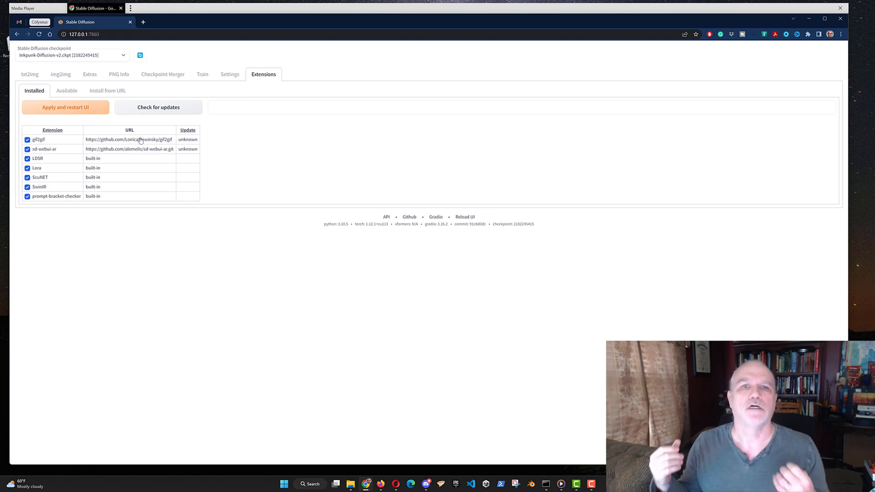
- Install gif2gif from its GitHub URL, confirm it under Installed, then move to img2img
click(117, 90)
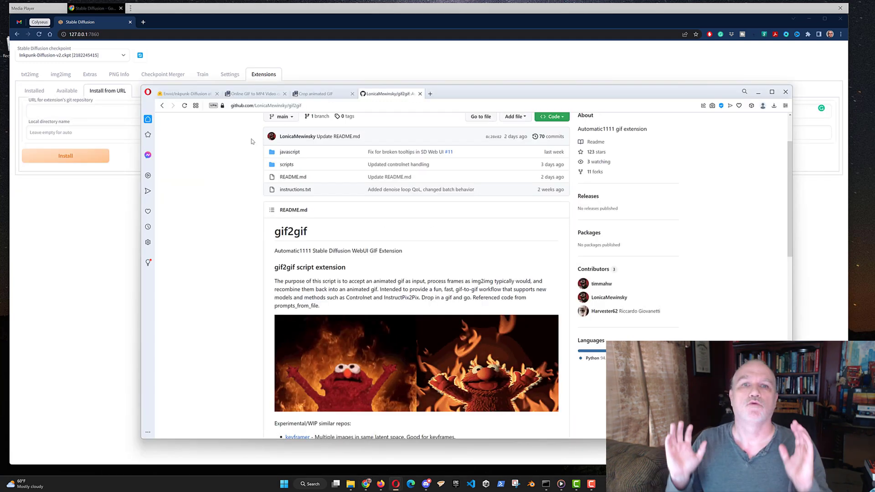
click(314, 106)
key(ctrl+c)
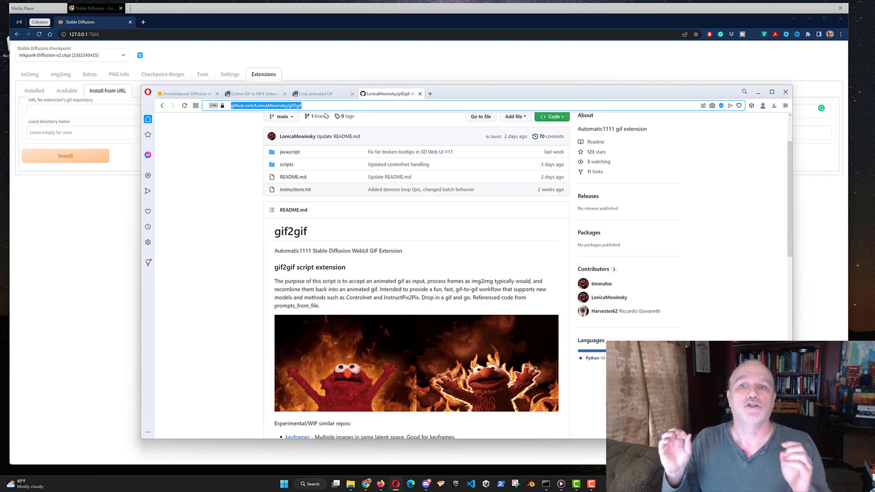
scroll(286, 136, up, 2)
right_click(114, 111)
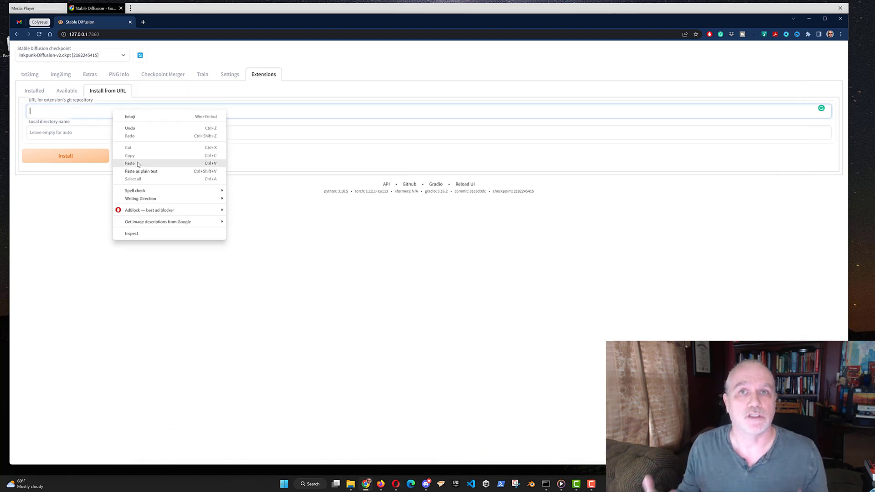
click(137, 163)
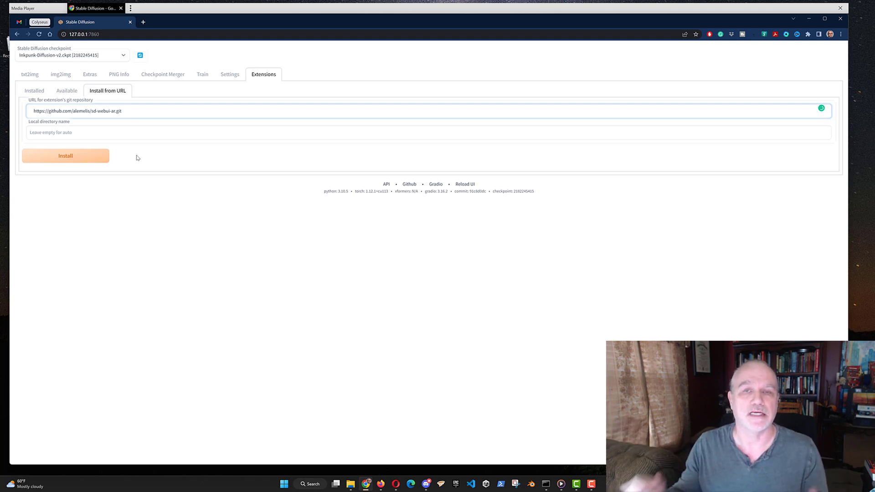
key(ctrl+a)
key(ctrl+v)
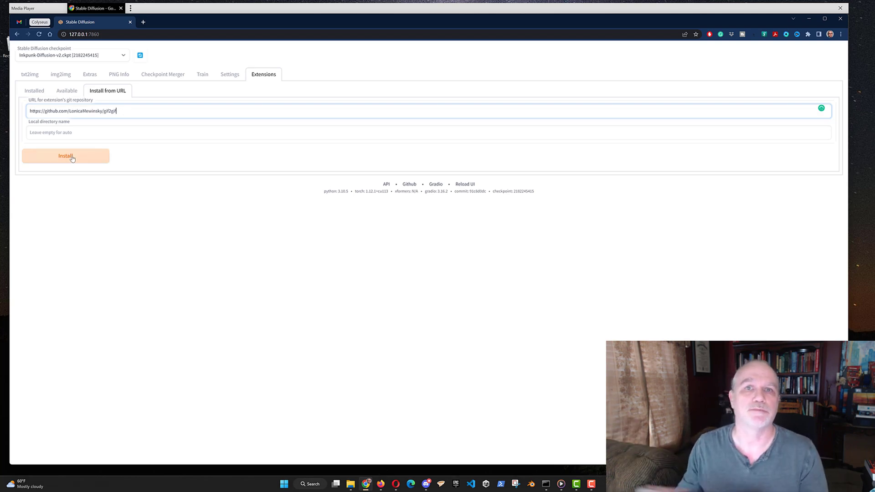
click(72, 158)
click(37, 90)
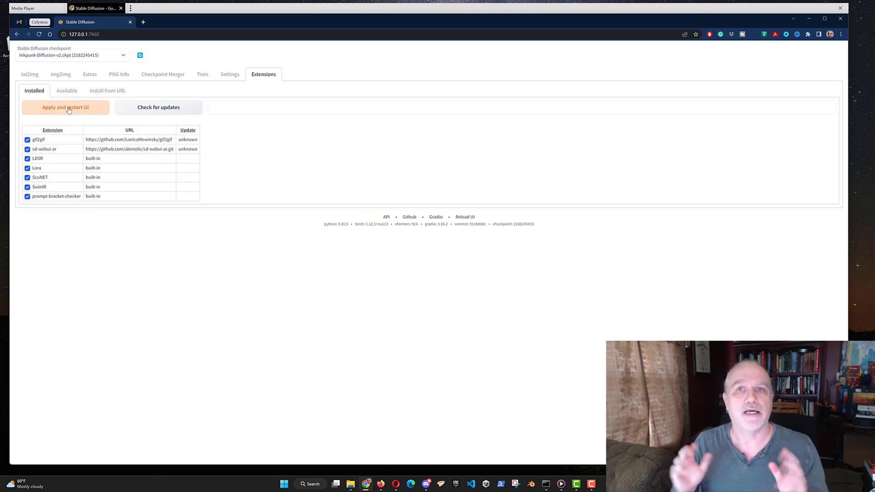
click(63, 75)
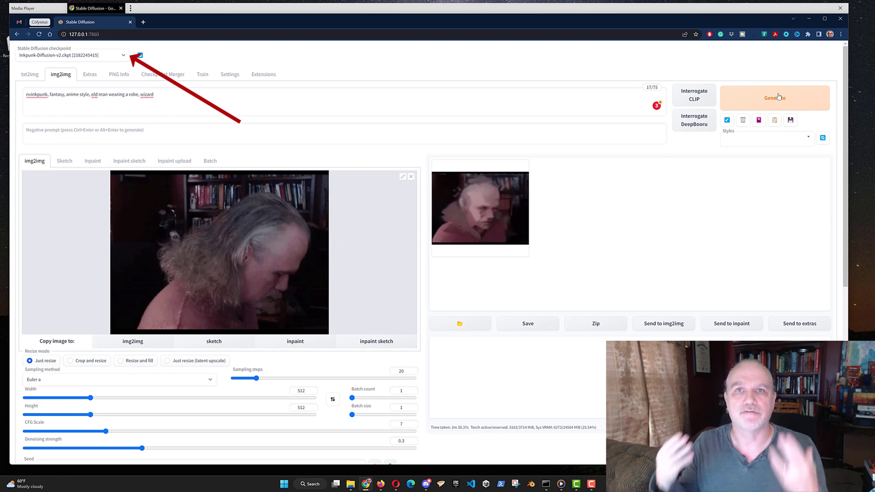
scroll(476, 395, down, 2)
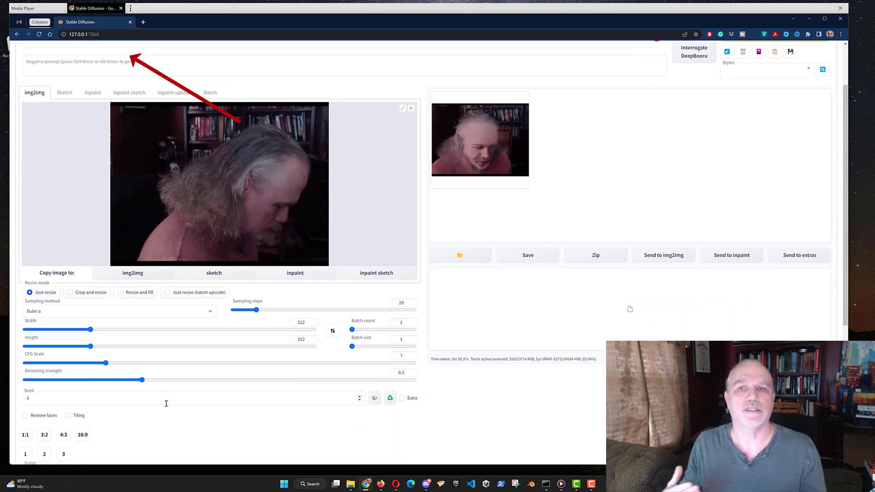
drag(142, 382, 103, 382)
click(142, 379)
scroll(142, 380, up, 2)
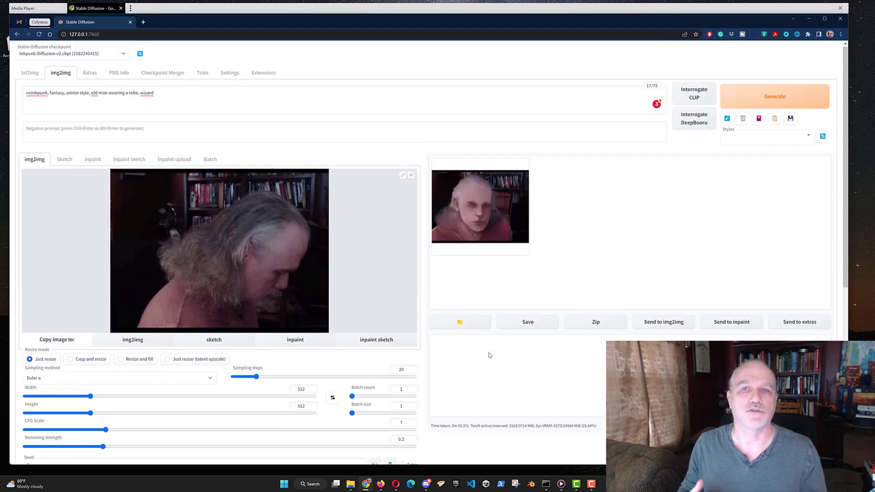
click(779, 97)
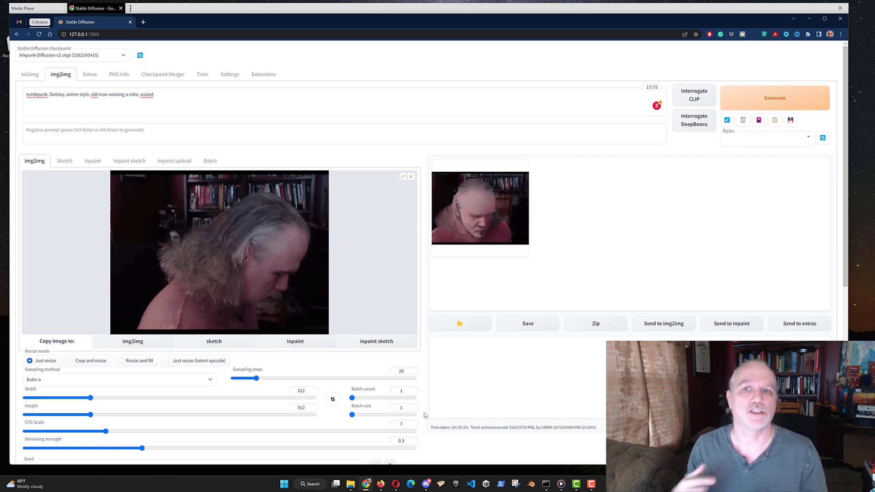
scroll(256, 417, down, 2)
drag(144, 388, 103, 388)
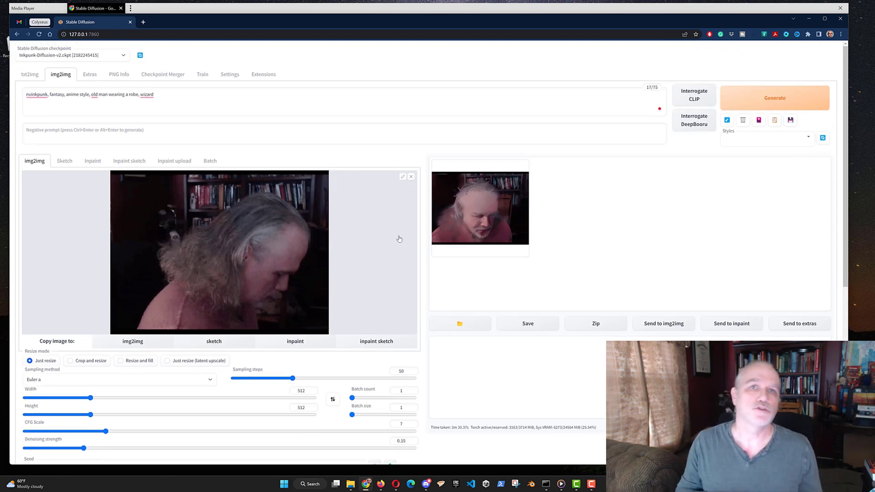
scroll(414, 238, down, 7)
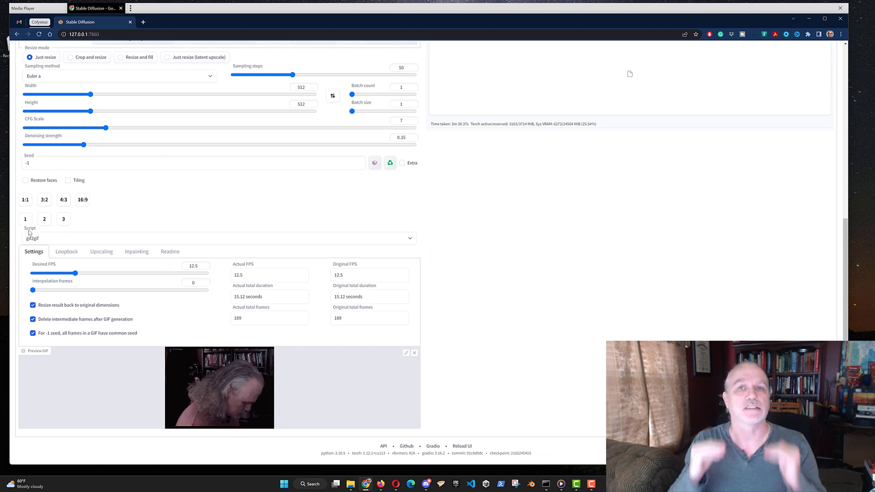
click(411, 240)
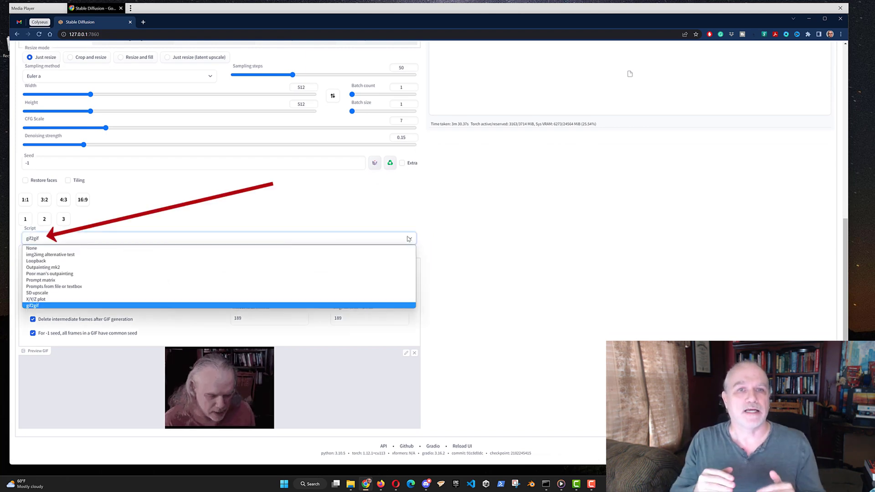
click(218, 306)
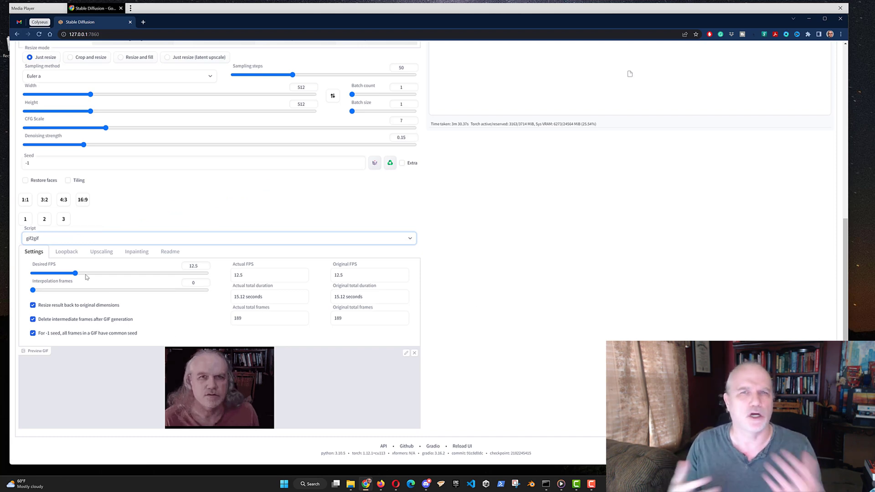
scroll(470, 328, up, 5)
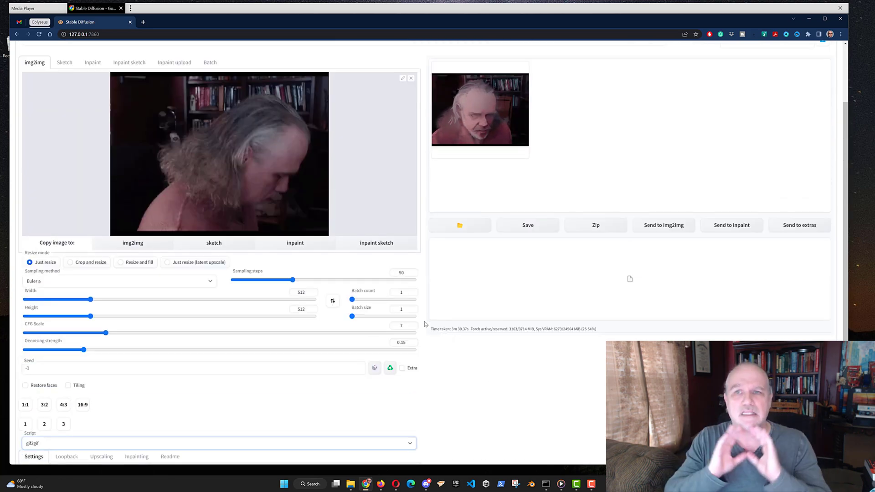
- Lower denoising strength to about 0.1, keeping Inkpunk-Diffusion-v2 as the checkpoint
scroll(705, 132, up, 2)
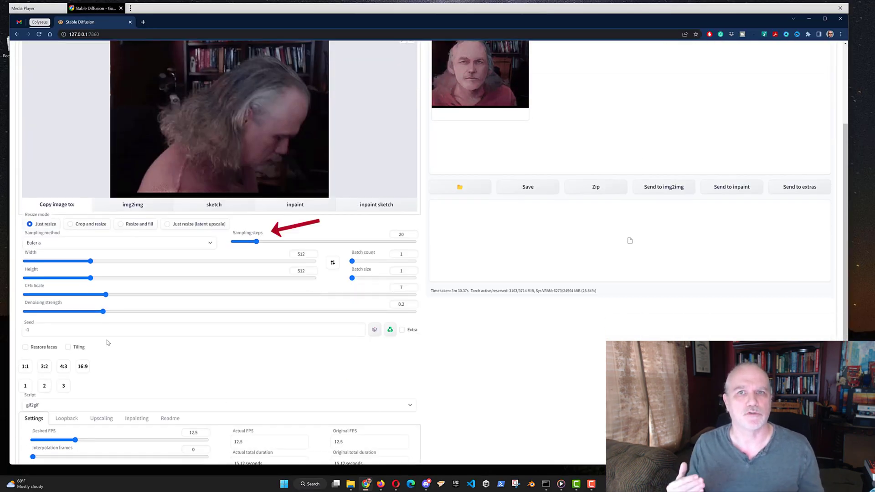
drag(104, 318, 67, 315)
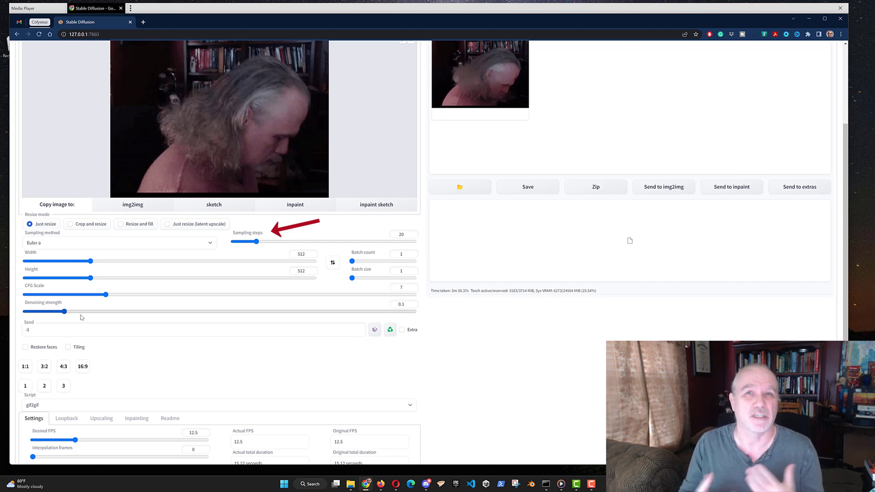
scroll(584, 267, up, 3)
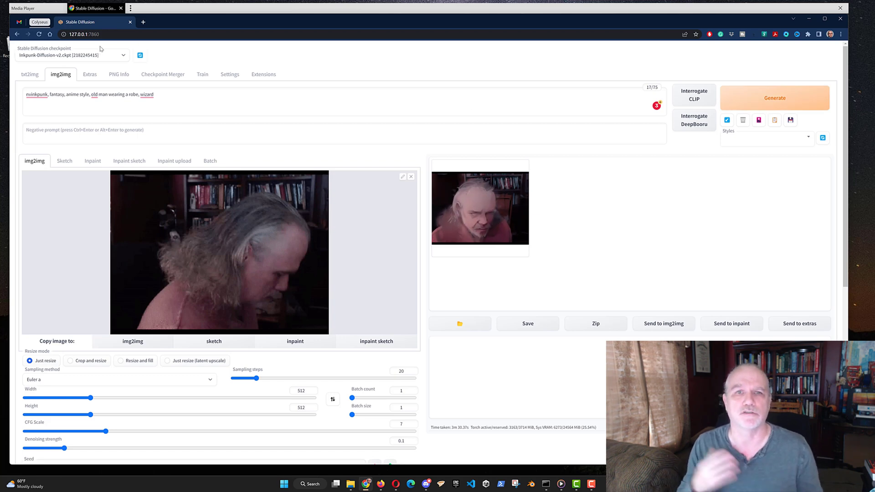
click(123, 56)
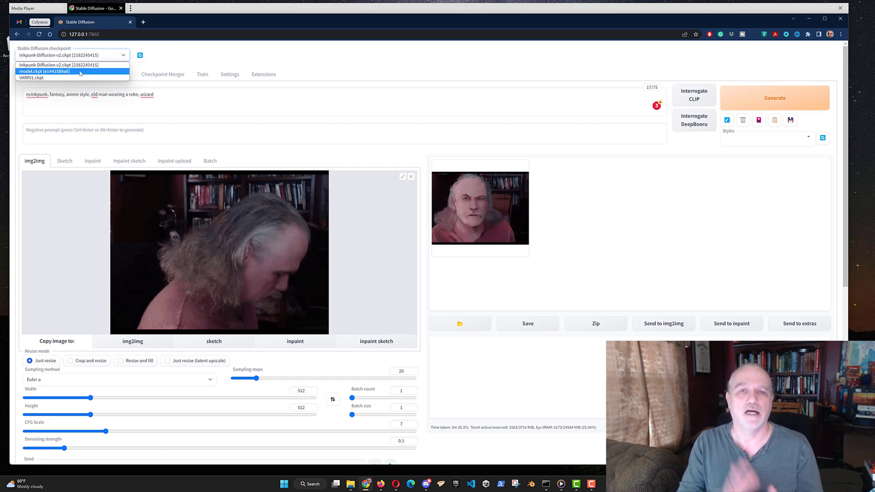
click(72, 68)
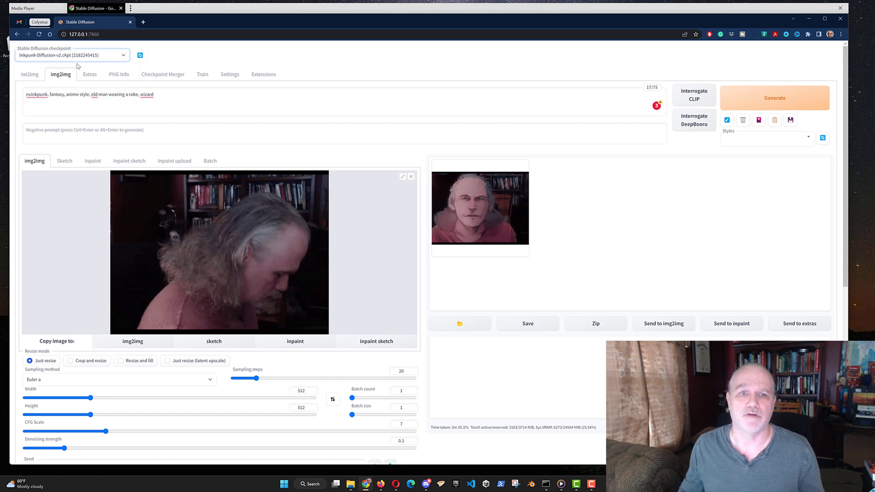
click(124, 56)
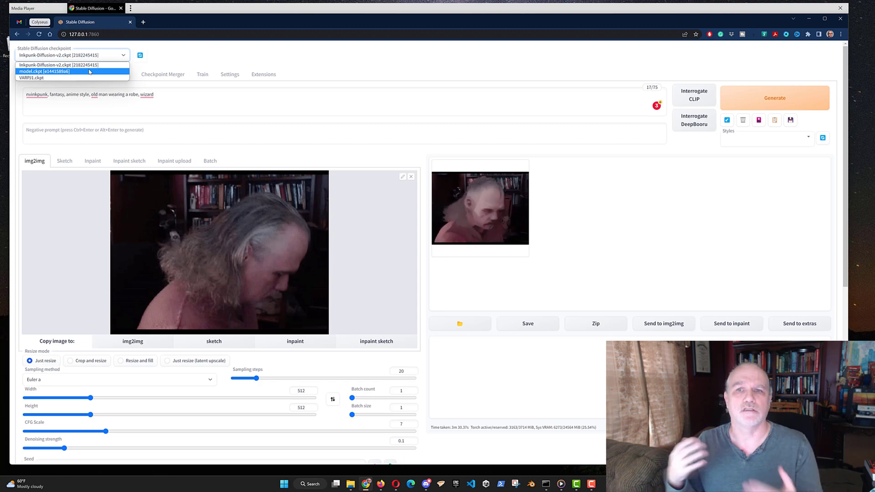
click(351, 63)
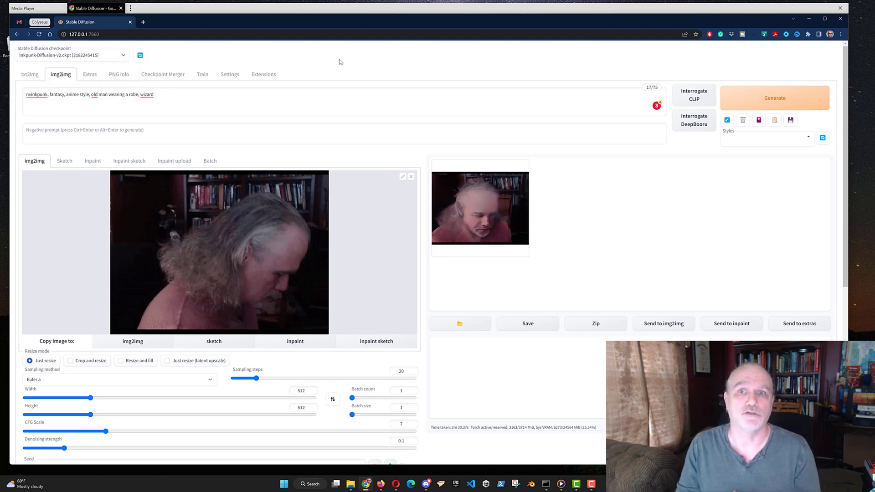
- Raise the denoising strength slider in two small increments to 0.15
scroll(420, 140, down, 5)
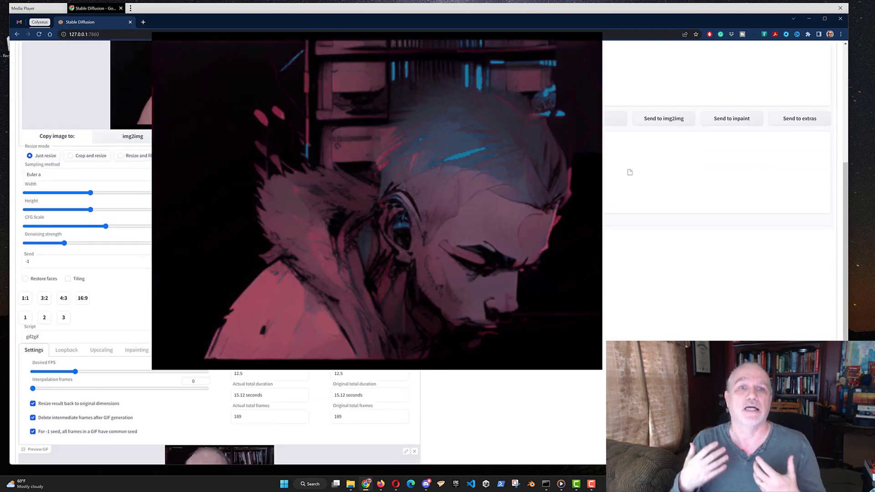
click(72, 244)
click(84, 244)
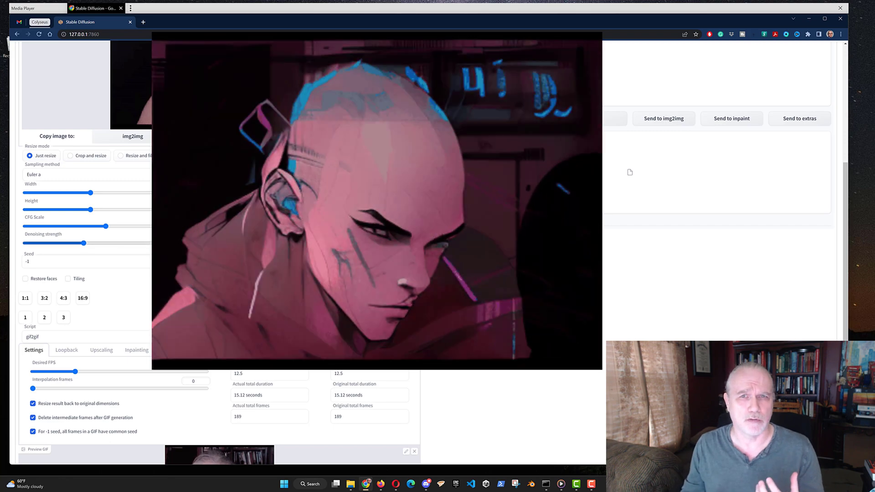
scroll(84, 245, up, 5)
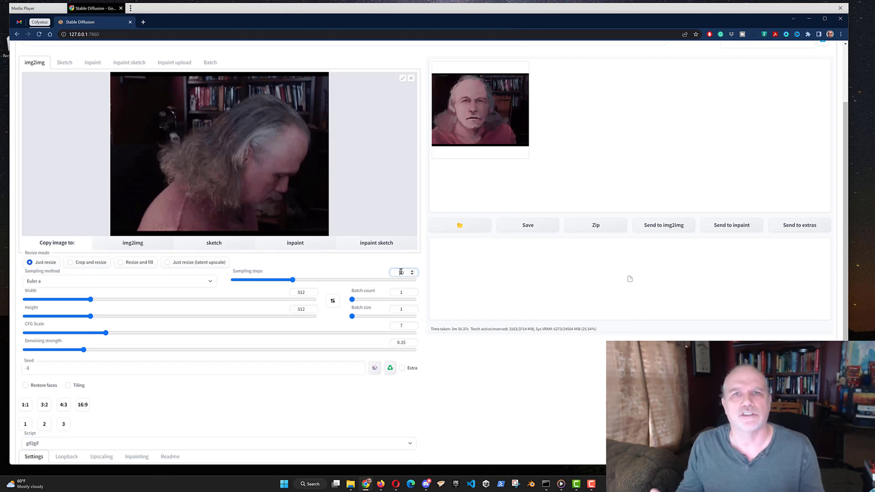
- Set sampling steps to 20 and denoising strength to 0.7, then slide it down to 0.5
double_click(402, 272)
text(20)
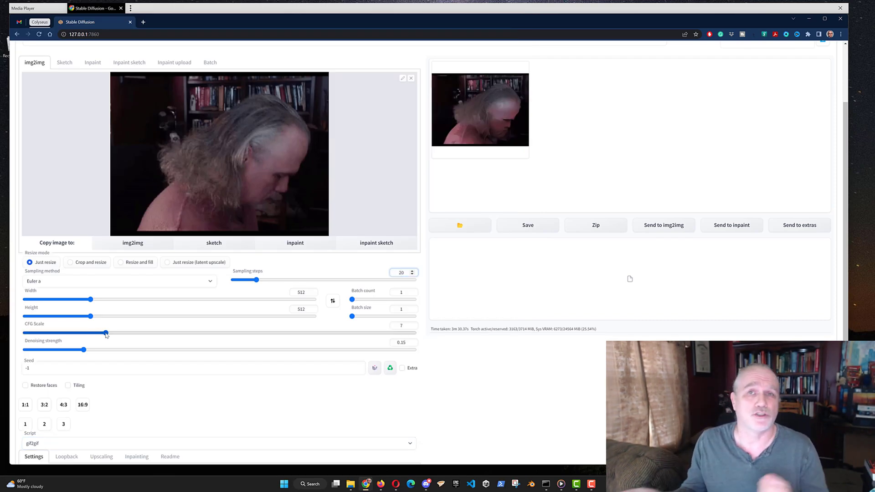
click(405, 342)
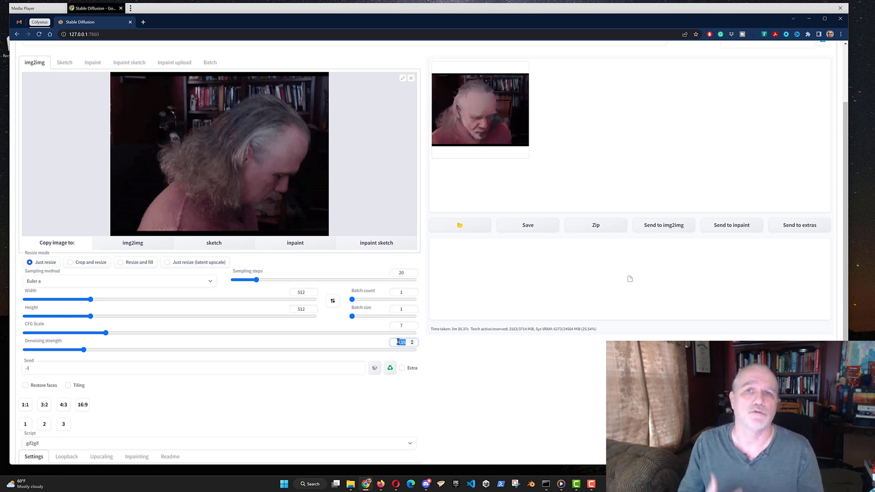
text(7)
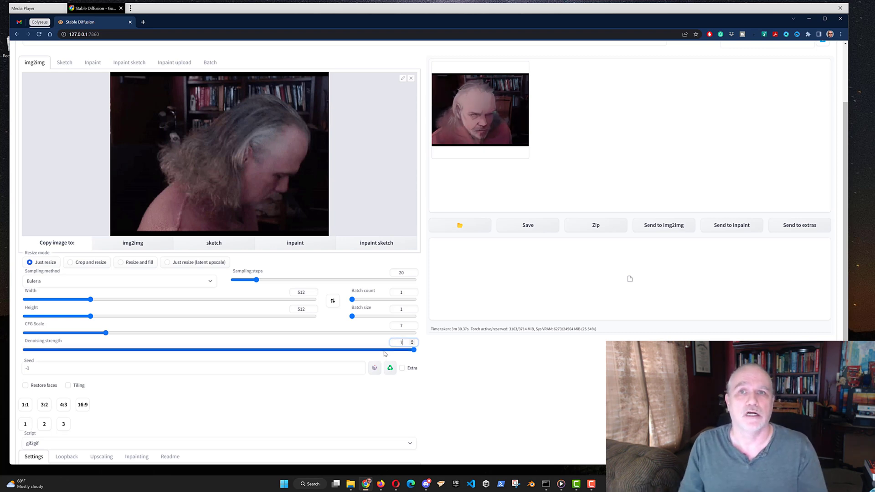
key(BackSpace)
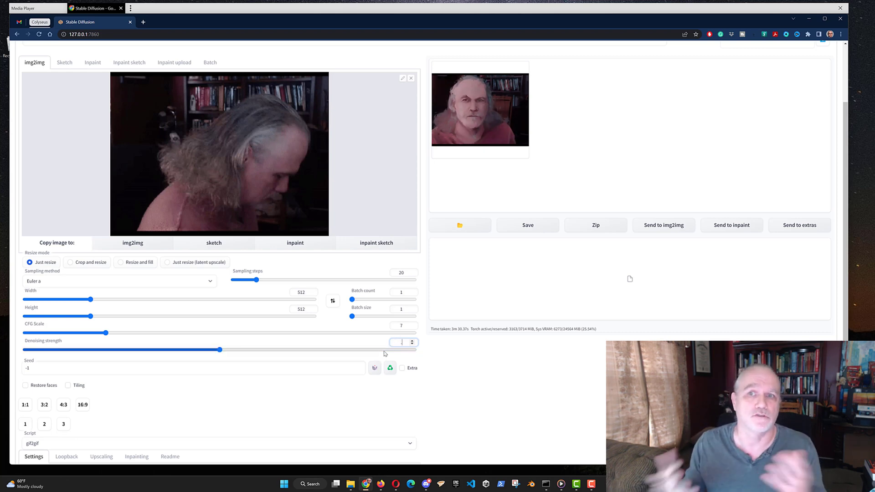
text(.7)
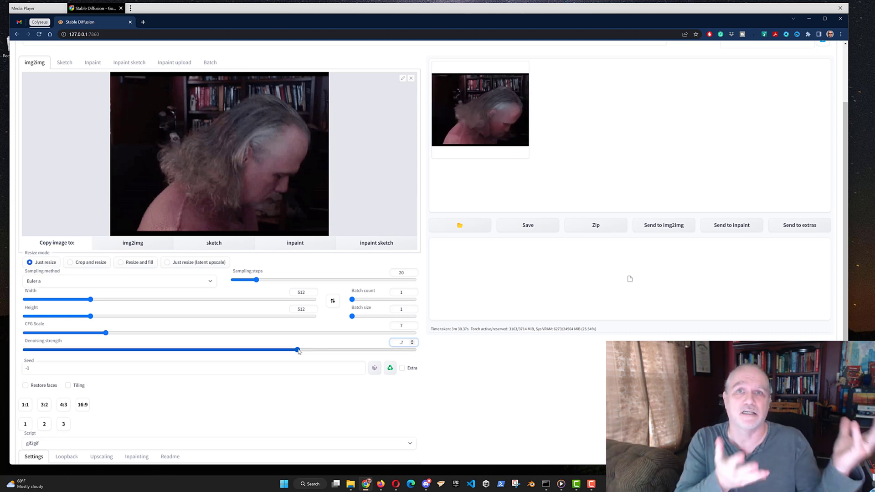
drag(299, 351, 221, 356)
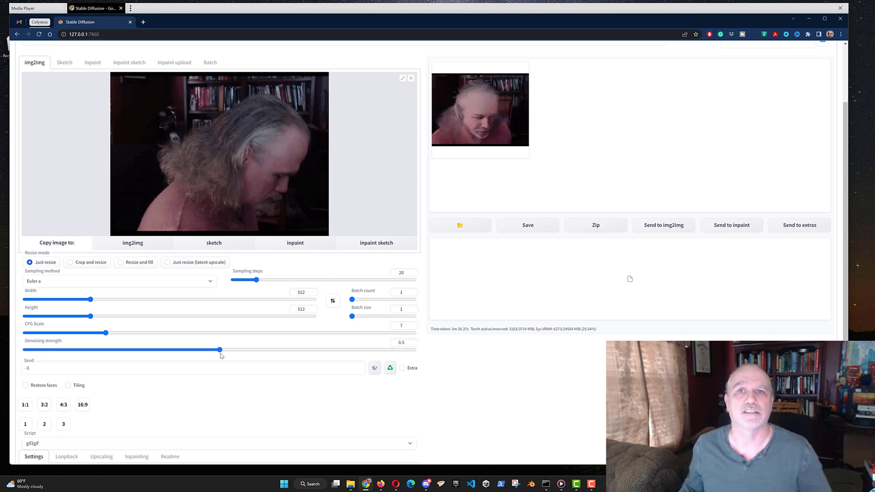